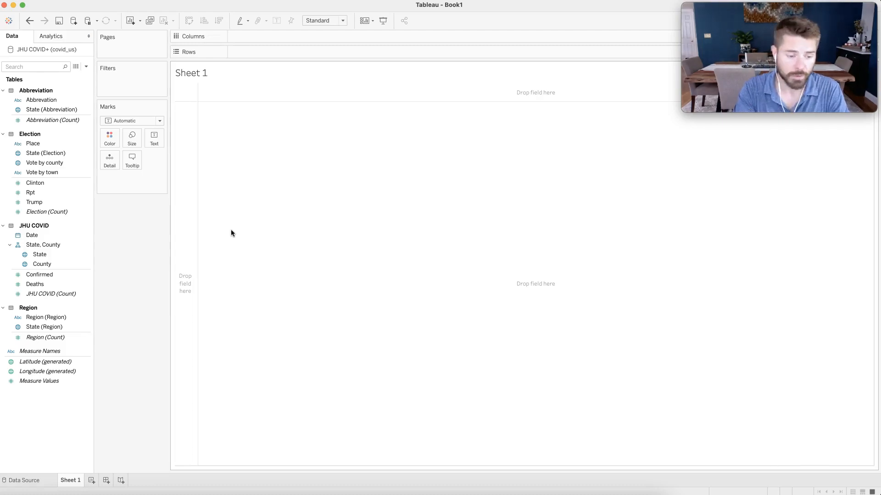
Plot the states as points on a map by adding the JHU COVID State, County hierarchy as detail
click(72, 255)
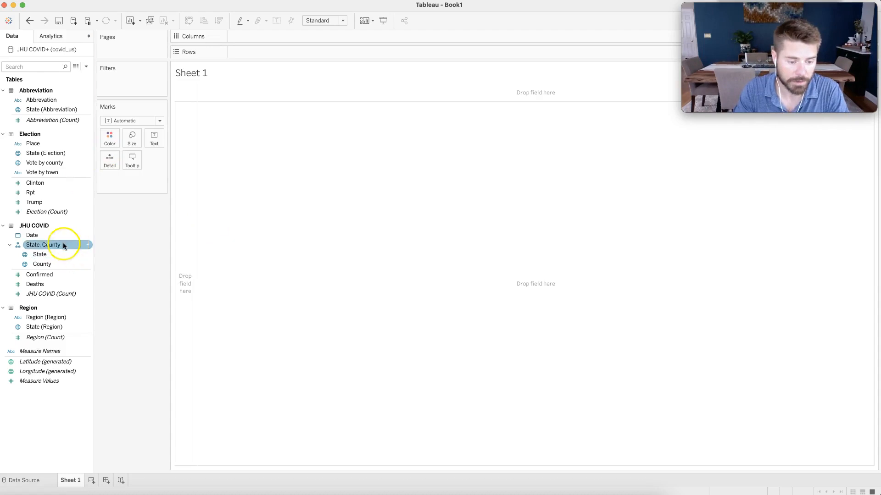
drag(53, 245, 106, 166)
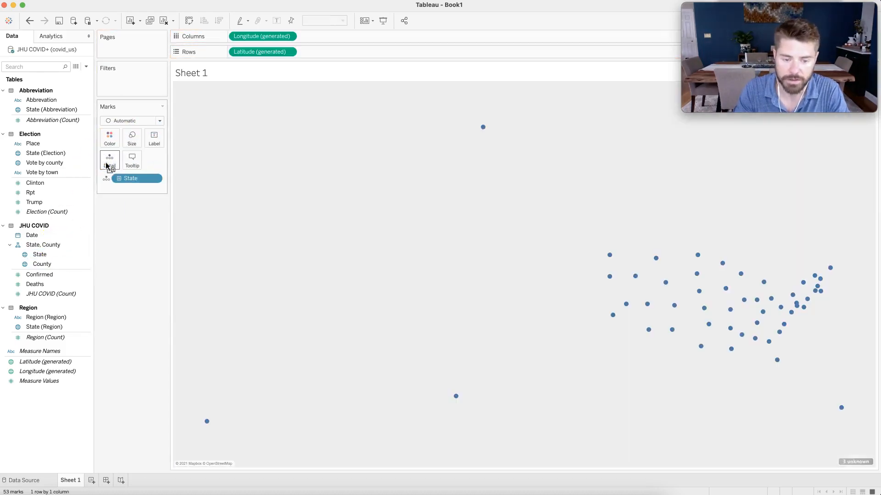
mouse_move(656, 261)
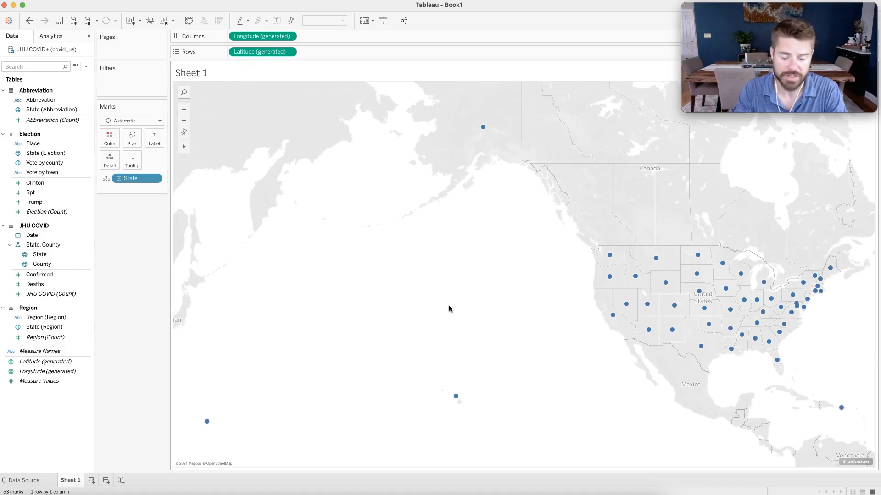
Switch to the capitols file in Excel and examine its Capitol, Latitude and Longitude columns, including the Alabama and Alaska coordinates
click(249, 490)
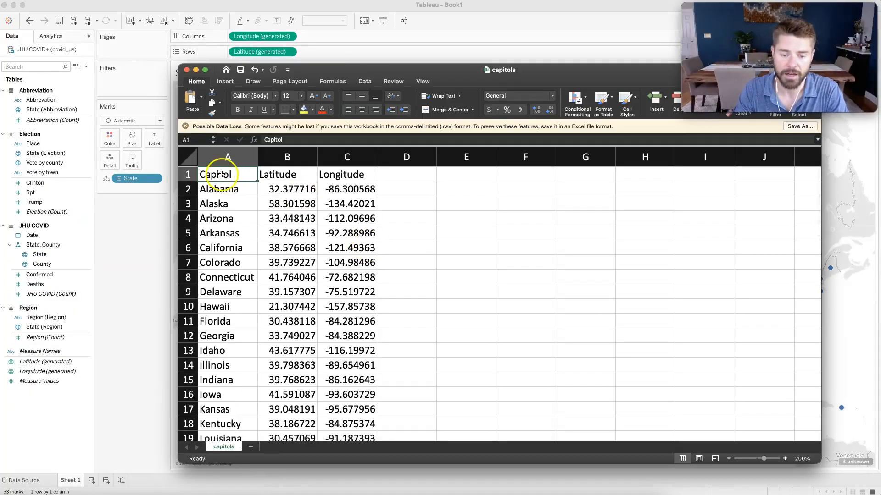
drag(221, 175, 351, 176)
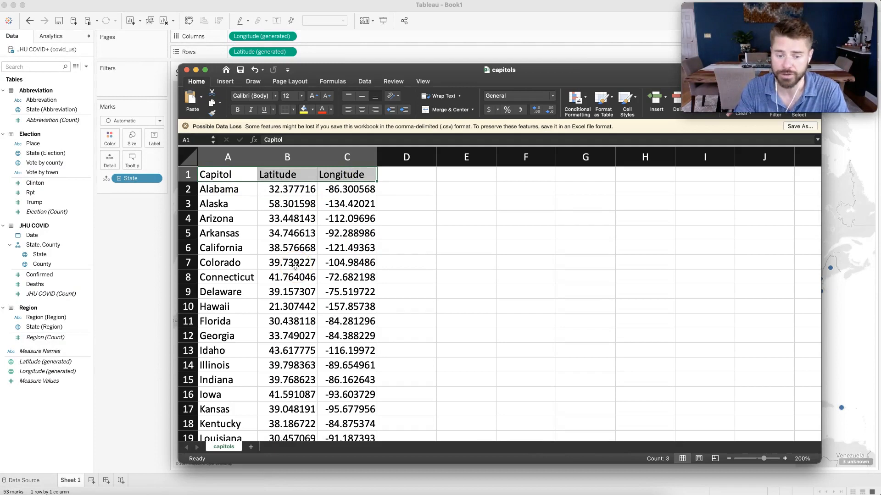
click(266, 250)
click(215, 175)
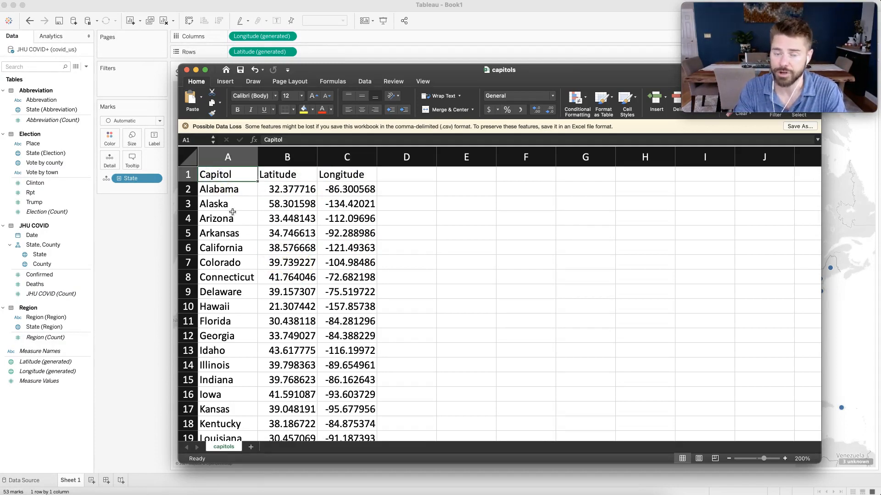
click(281, 174)
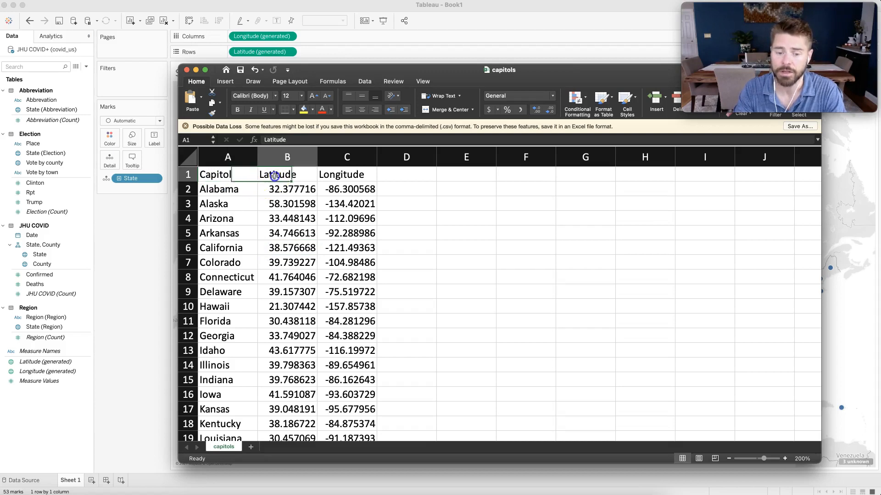
click(334, 177)
key(Left)
key(Left)
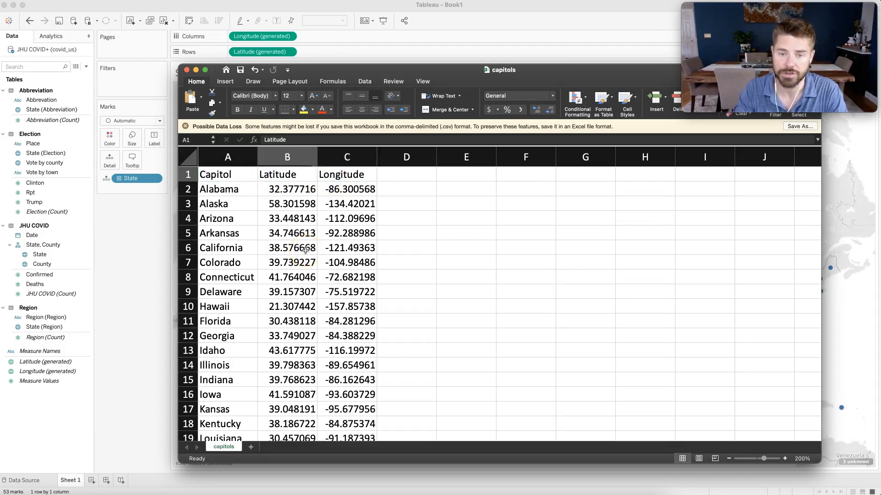
click(220, 190)
drag(221, 189, 349, 189)
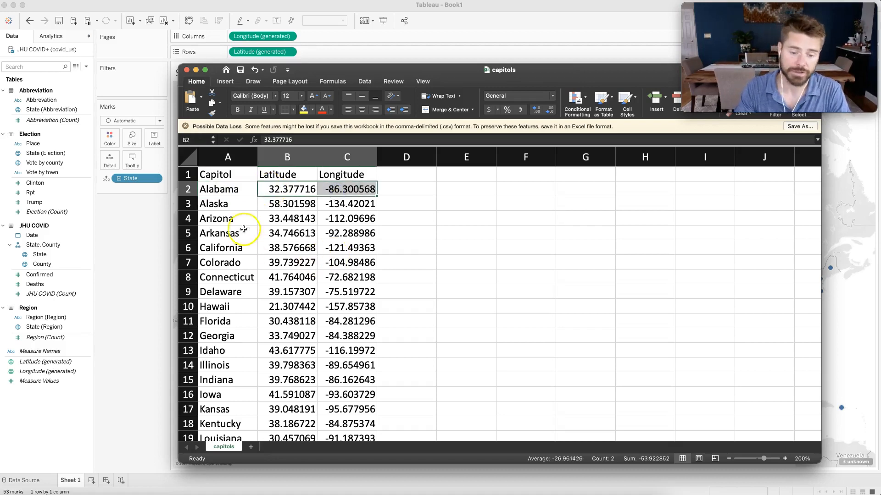
click(228, 204)
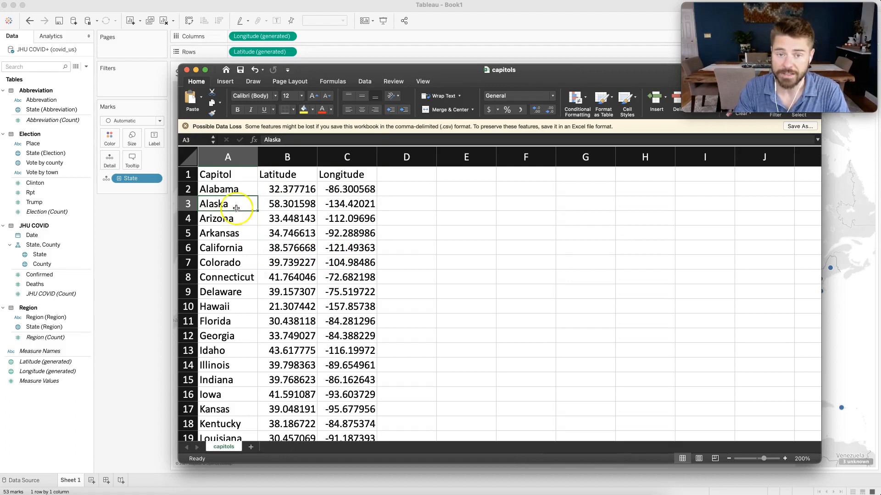
drag(275, 205, 345, 206)
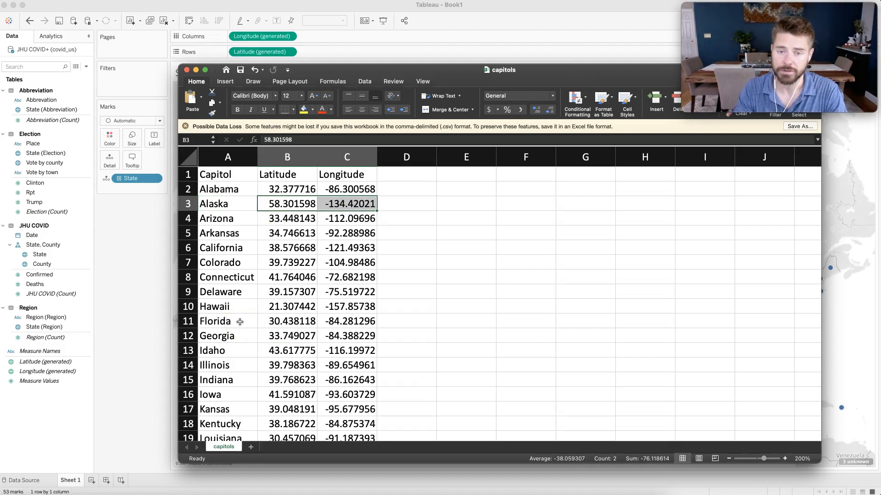
Return to Tableau and import custom geocoding from the CSV files in the StateCapitols directory
click(146, 265)
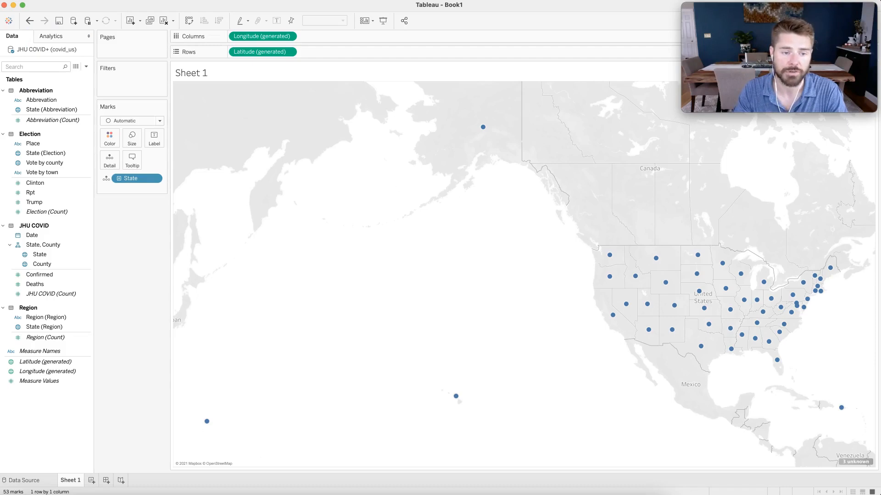
click(137, 82)
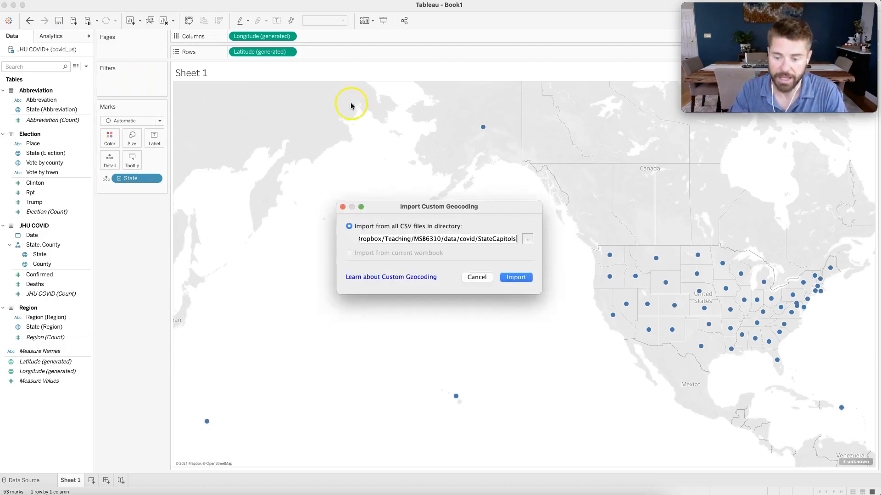
click(527, 239)
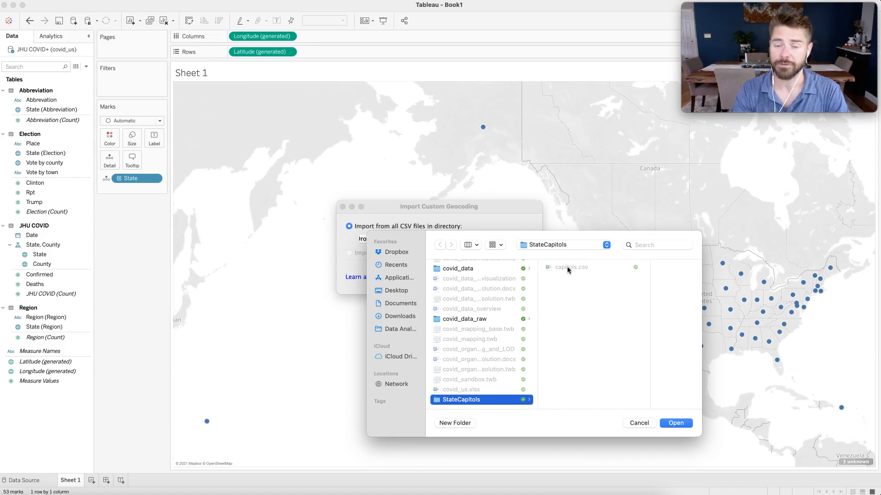
click(681, 426)
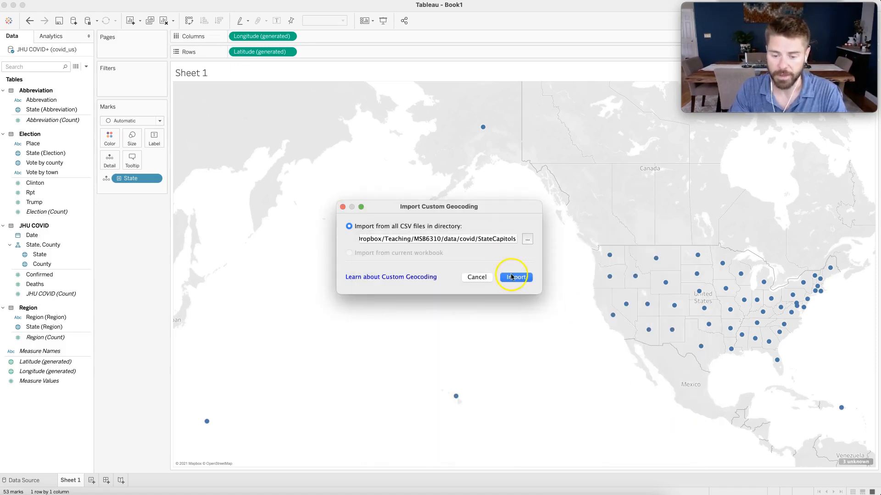
click(511, 275)
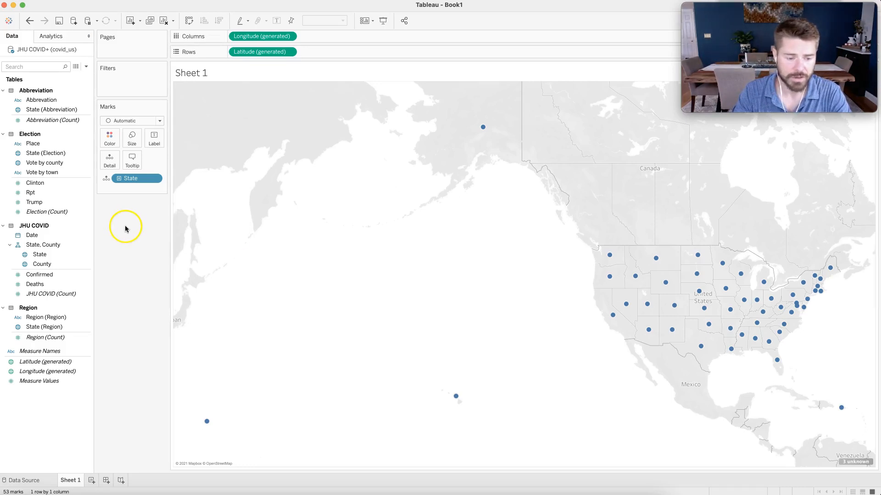
Assign the custom Capitol geographic role to the State field in the JHU COVID table
click(66, 255)
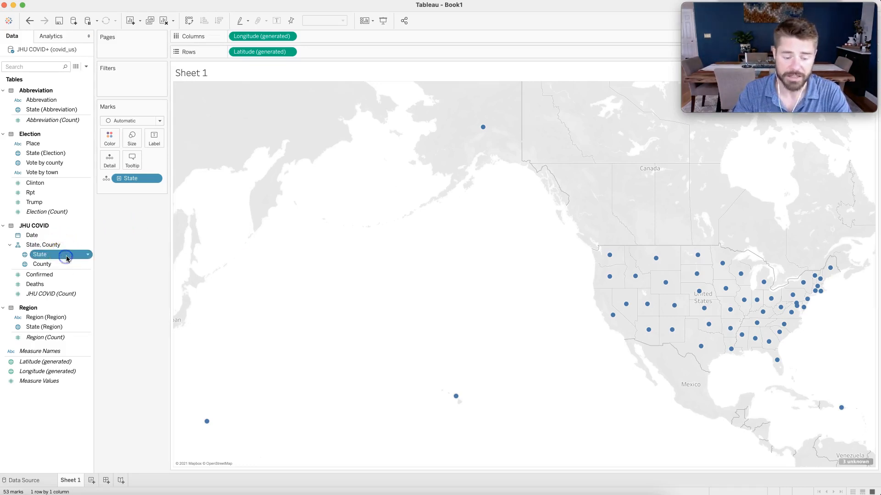
click(87, 255)
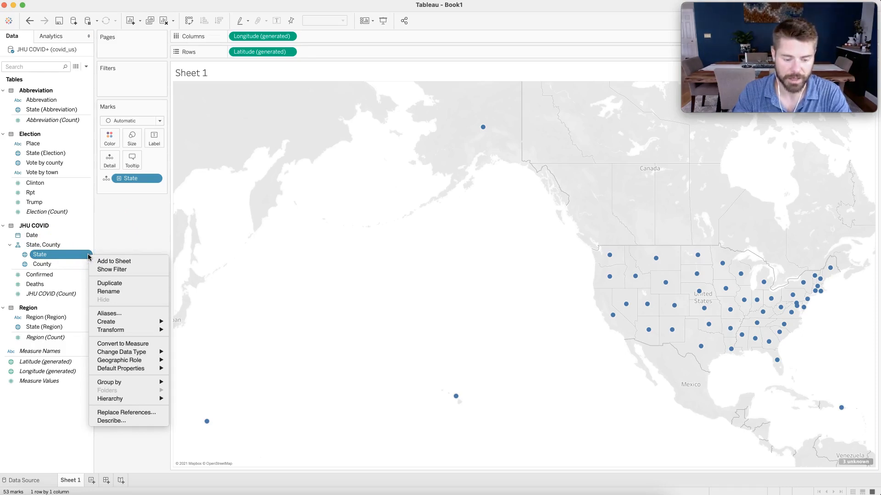
click(124, 361)
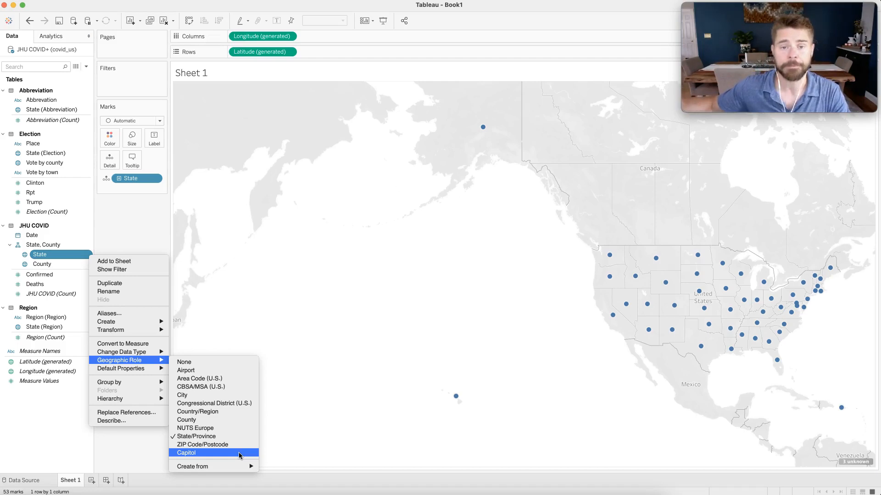
click(239, 452)
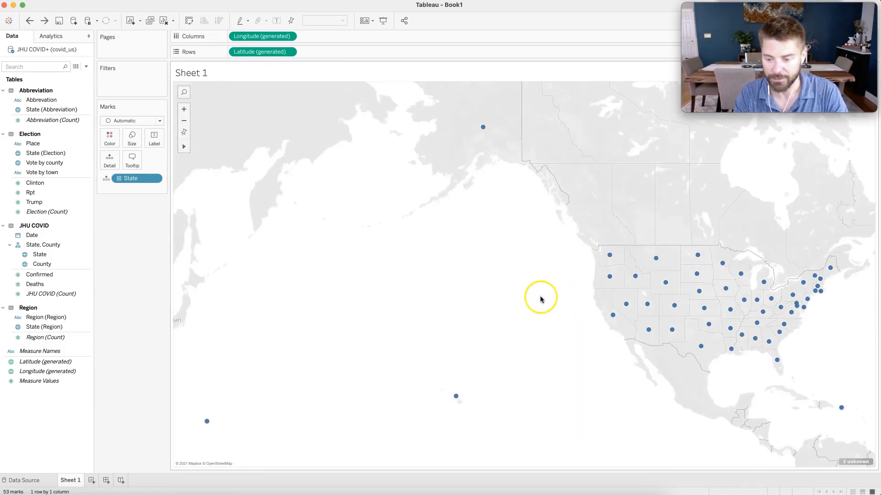
Undo the geographic role change to compare the point positions, and restore the Capitol role on the State field
key(super+z)
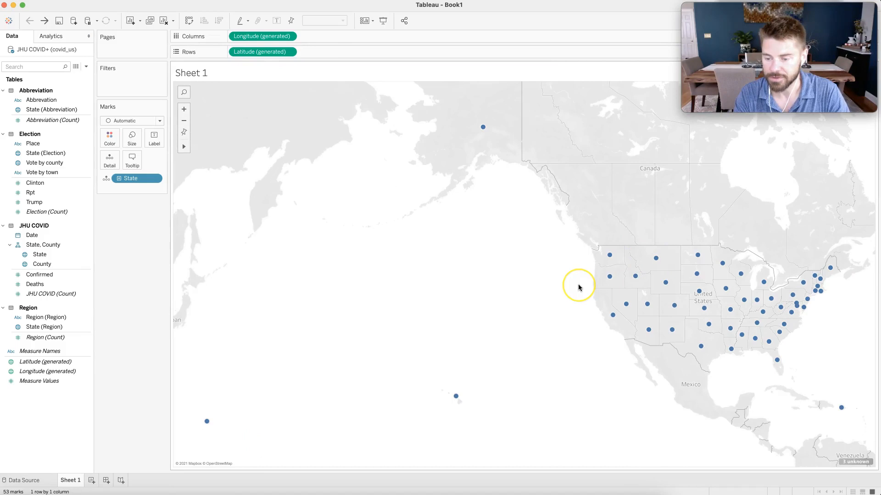
click(520, 293)
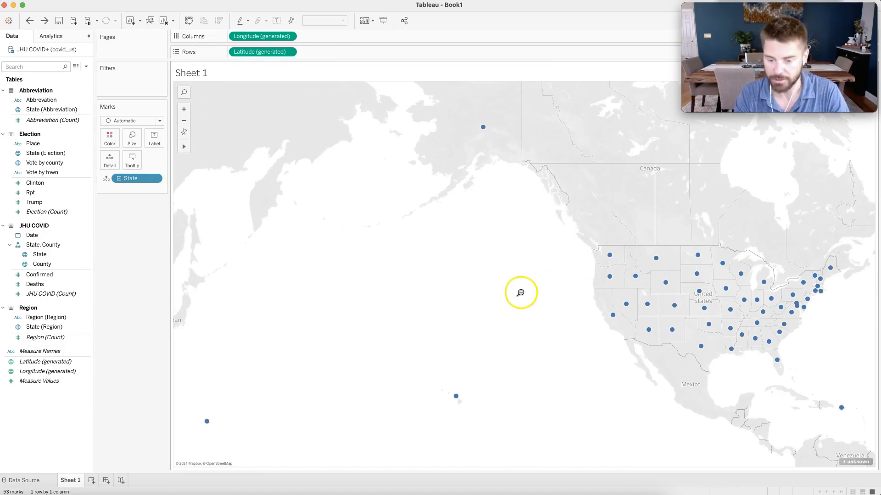
click(36, 287)
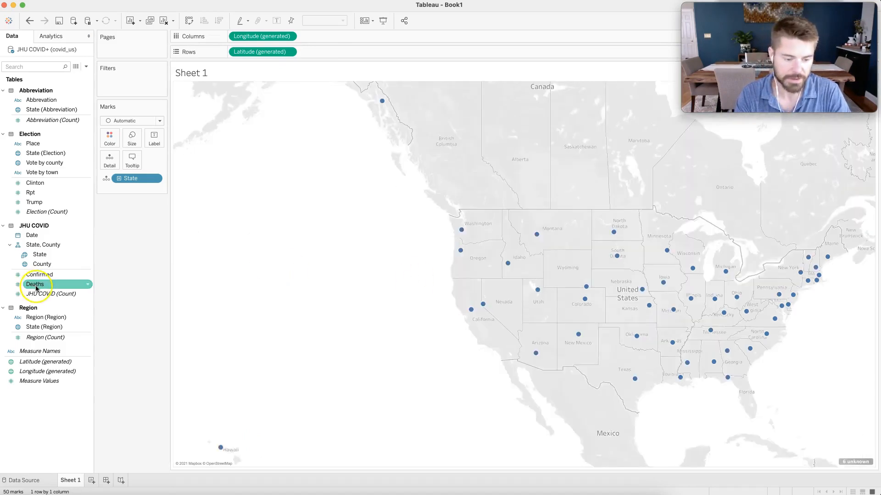
right_click(83, 255)
mouse_move(113, 364)
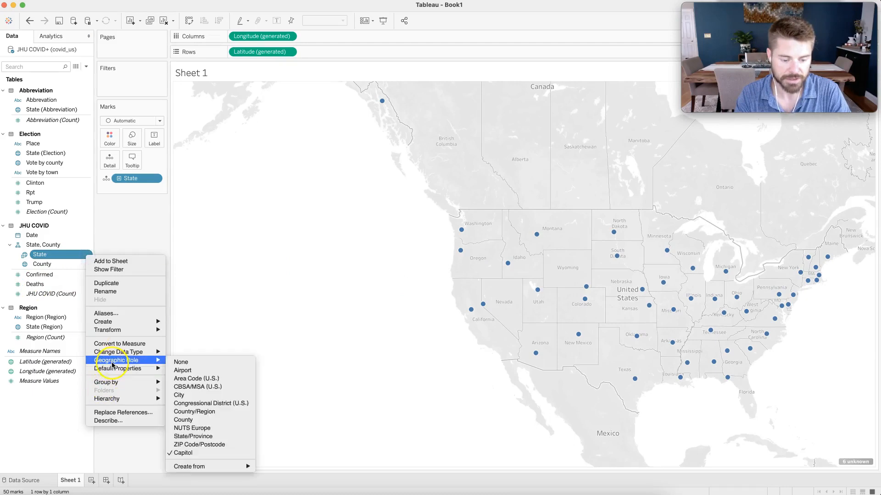
click(212, 454)
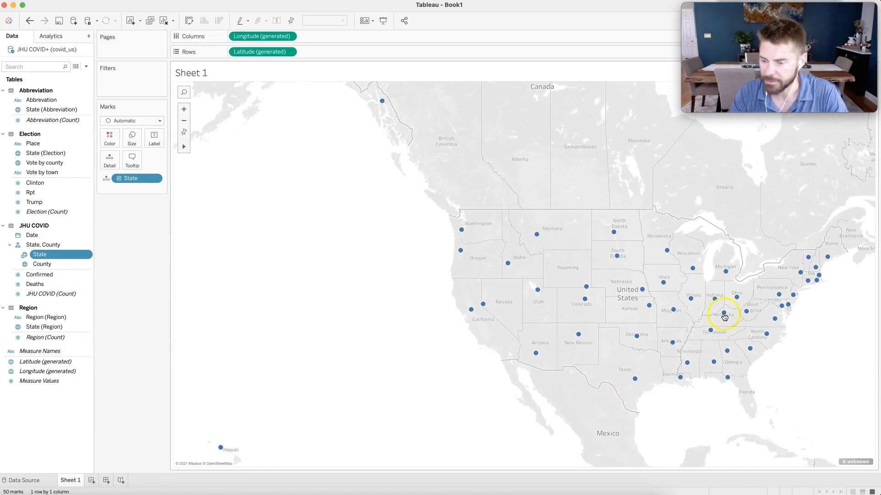
Inspect the New York and Washington points on the map to check their positions at the state capitals
mouse_move(800, 275)
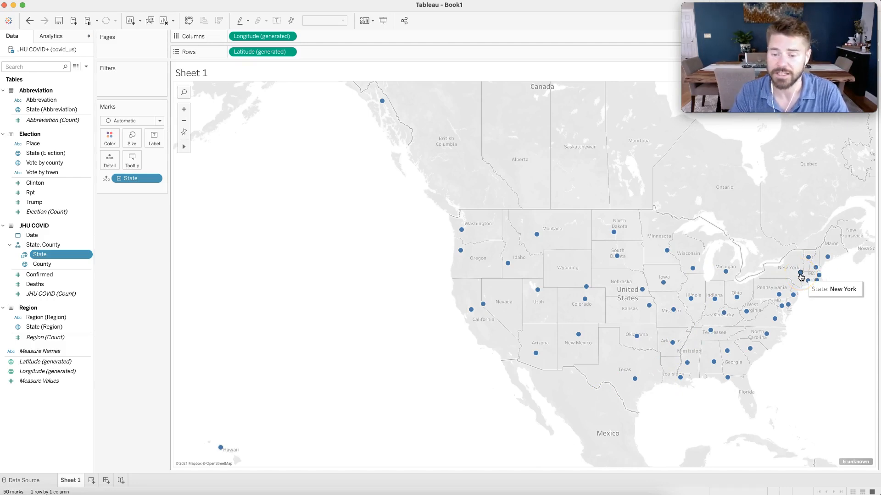
mouse_move(461, 233)
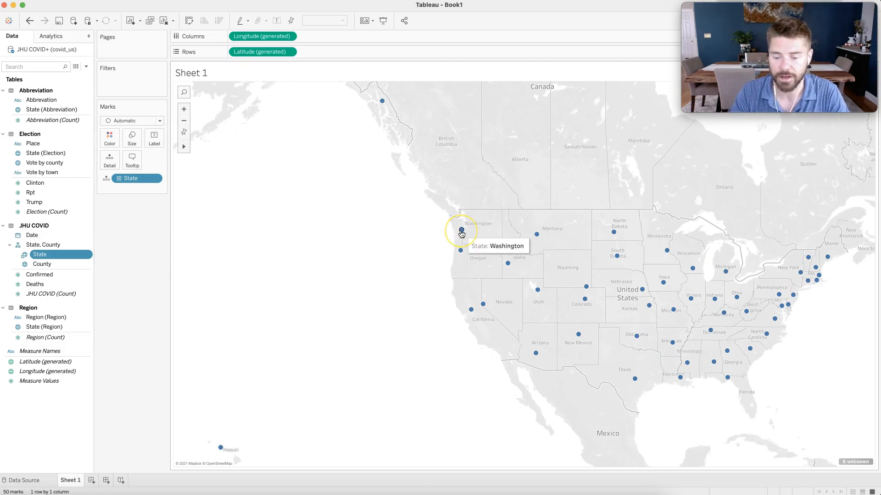
click(461, 232)
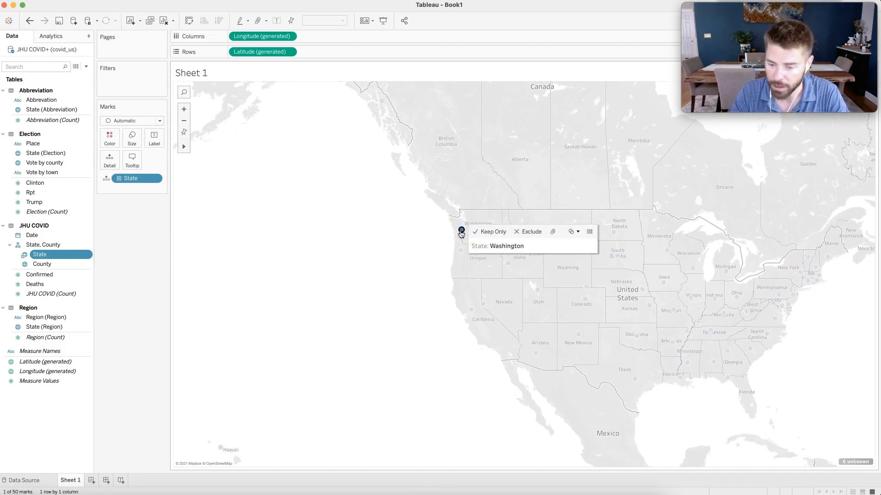
click(436, 230)
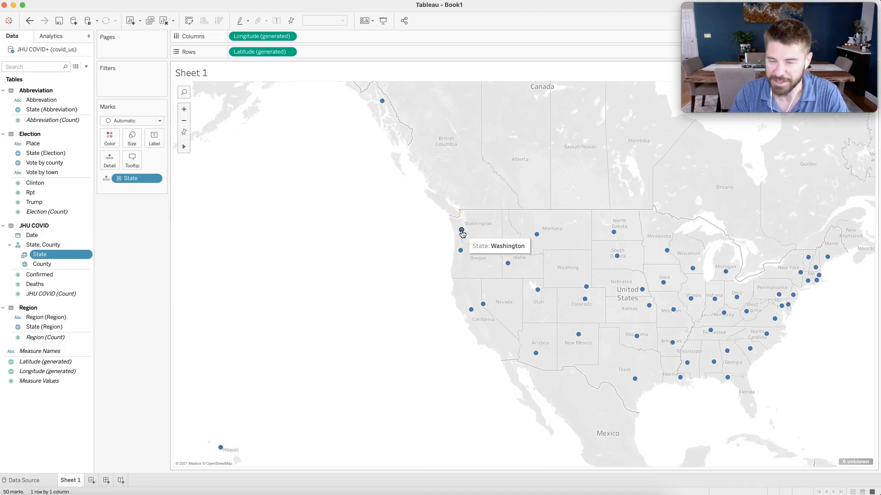
click(431, 233)
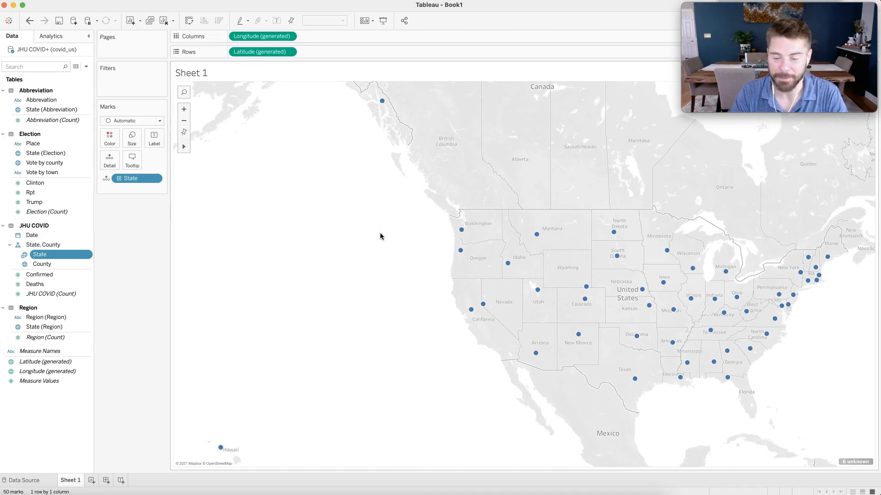
mouse_move(472, 306)
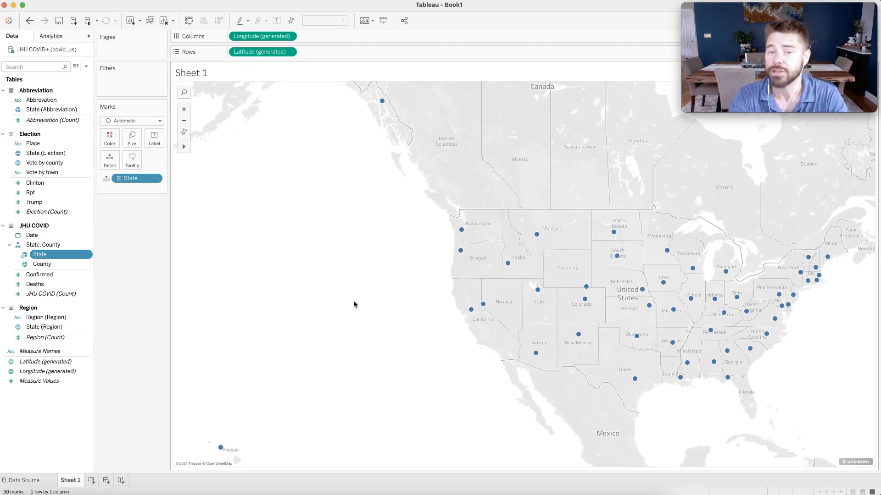
scroll(354, 278, down, 1)
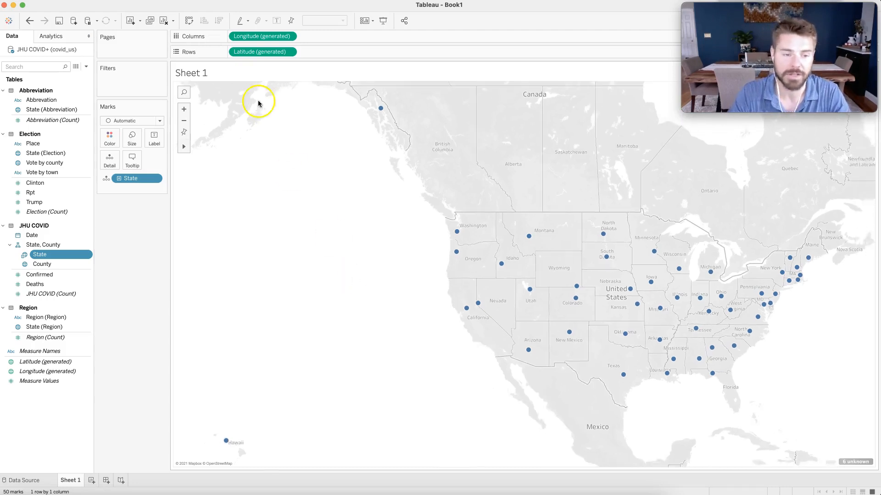